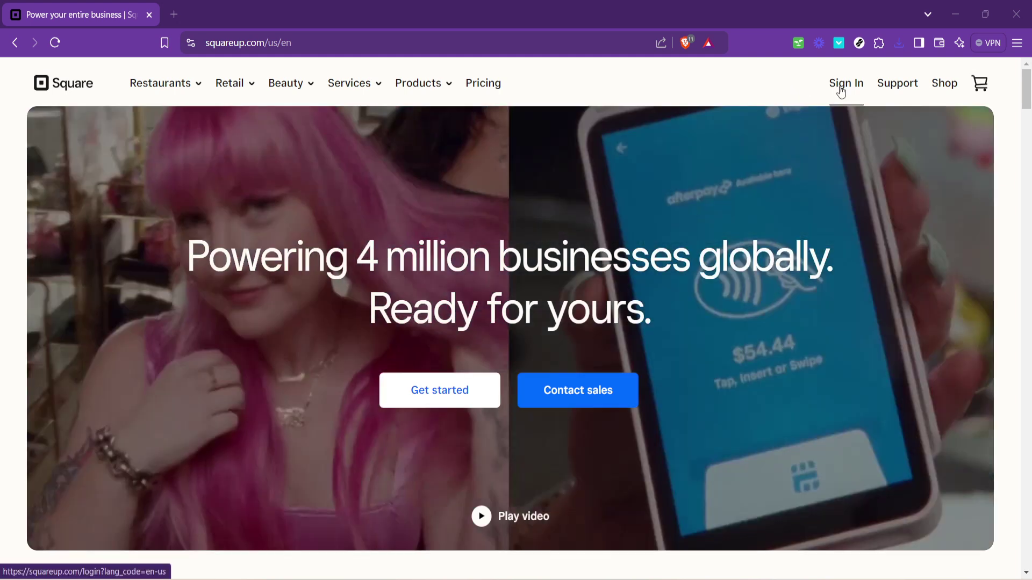
Step: Sign in to Square with the account's e-mail address and password
{"action": "left_click", "coordinate": [831, 91]}
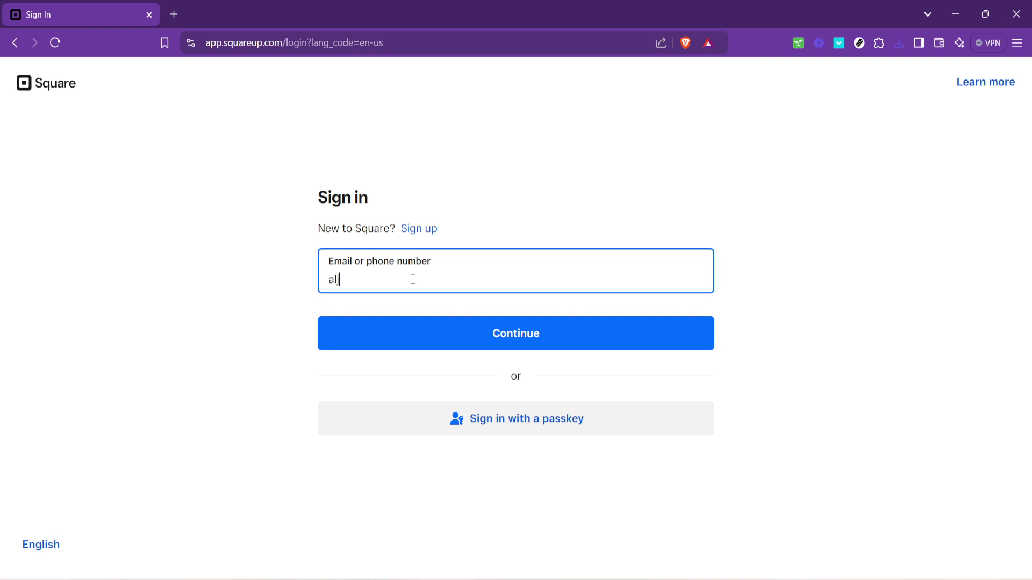
{"action": "key", "text": "Return"}
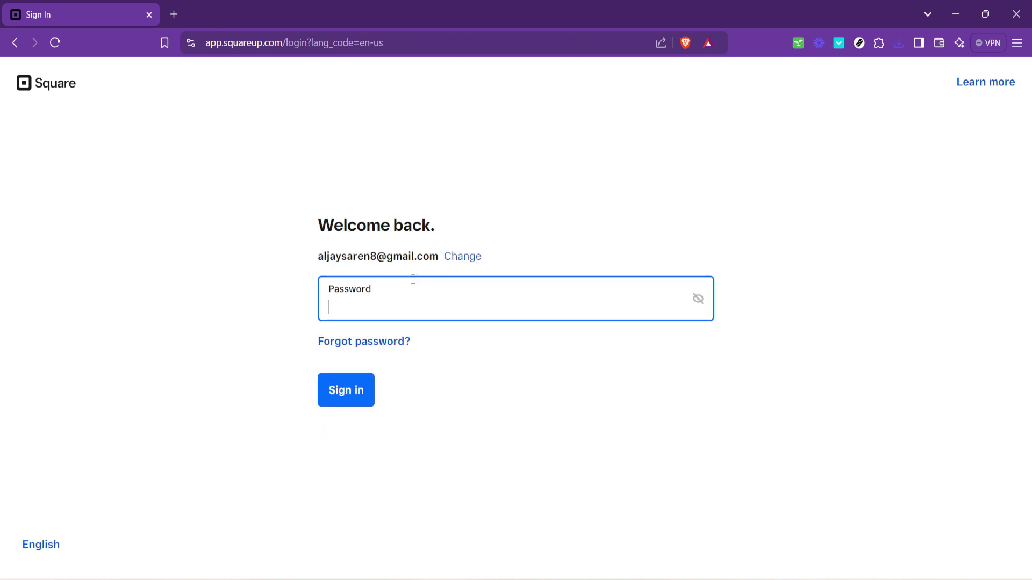
{"action": "type", "text": "•••••••••"}
{"action": "key", "text": "Return"}
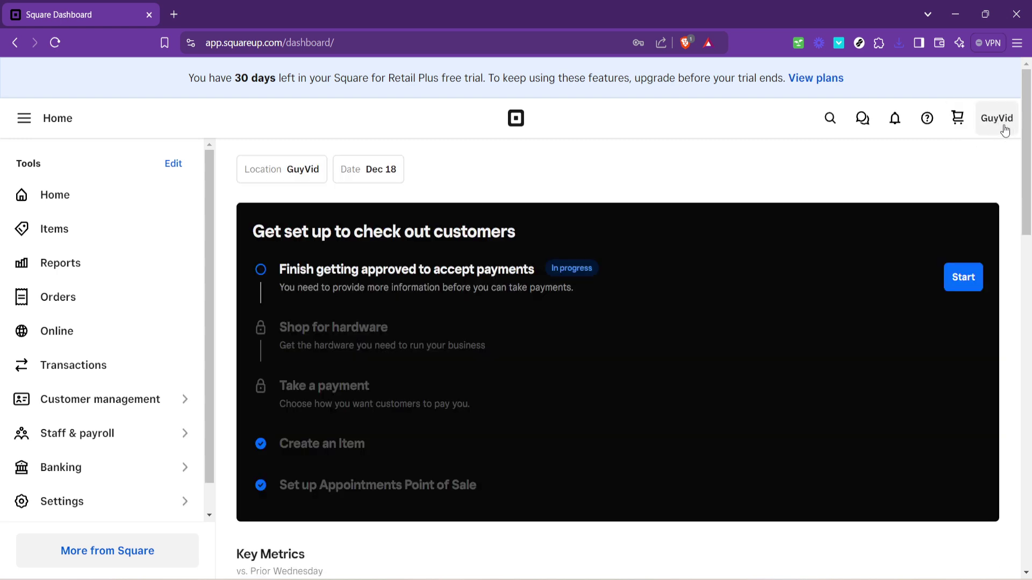
Step: Go to Account settings > My business > Locations to list the Physical and Mobile locations
{"action": "left_click", "coordinate": [999, 128]}
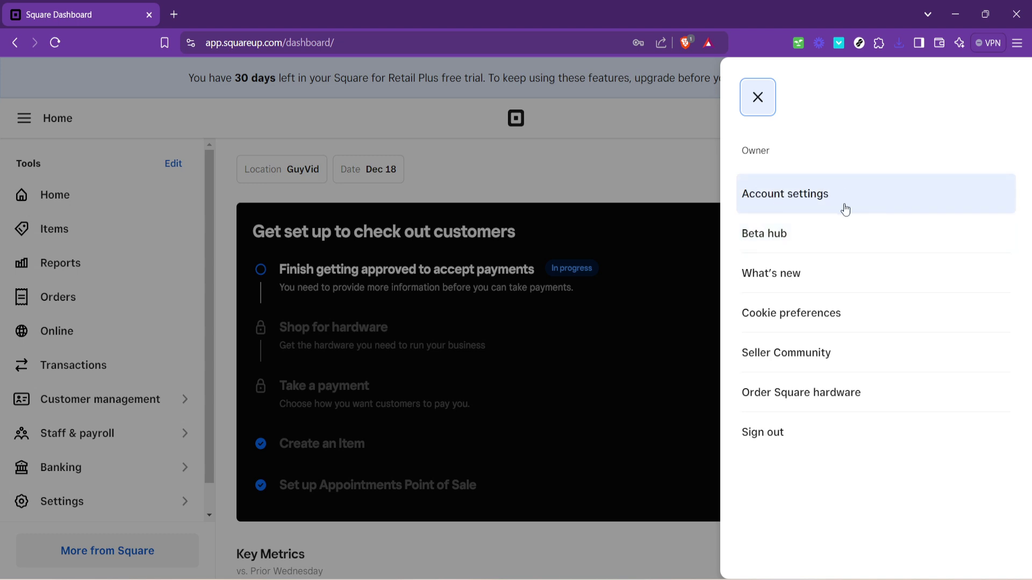
{"action": "left_click", "coordinate": [806, 201]}
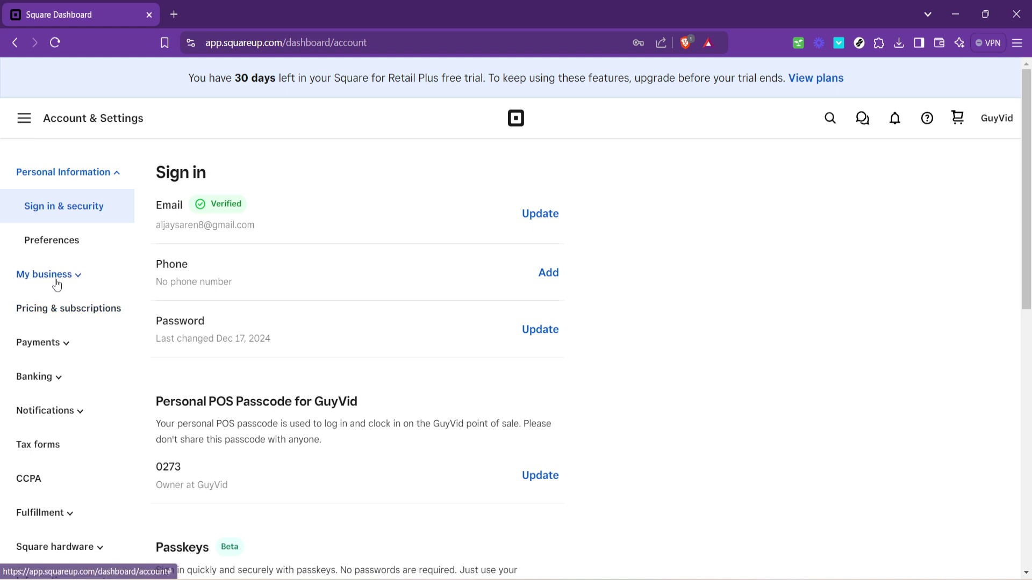
{"action": "left_click", "coordinate": [54, 277]}
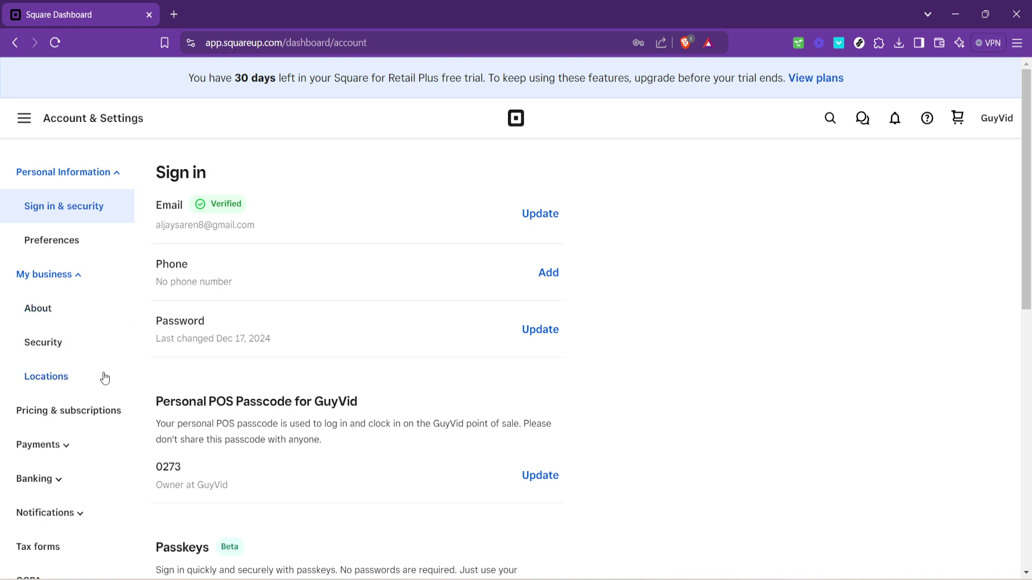
{"action": "left_click", "coordinate": [53, 387]}
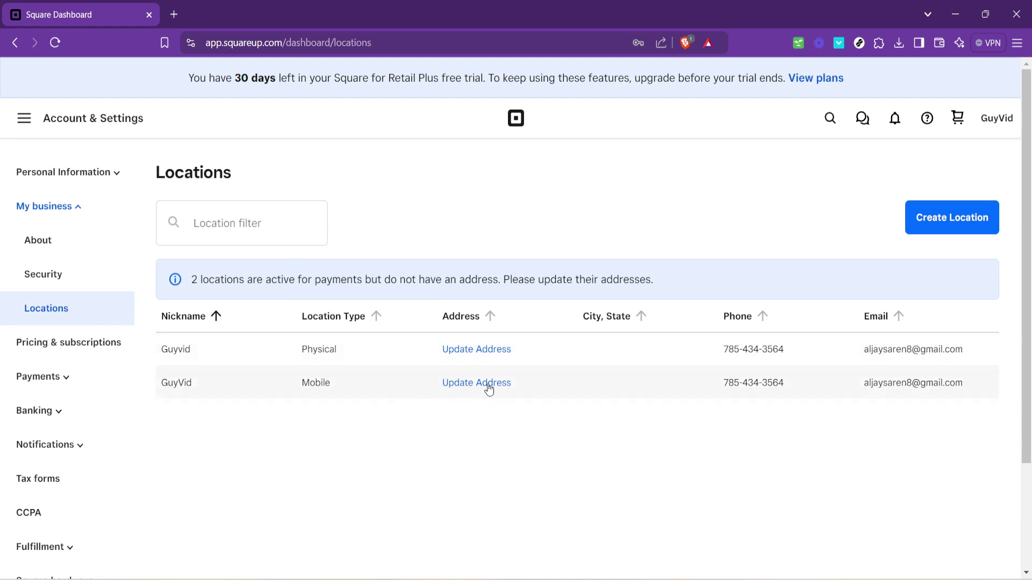
Step: Open the GuyVid Mobile location in edit mode and bring its Regular hours into view
{"action": "left_click", "coordinate": [212, 386]}
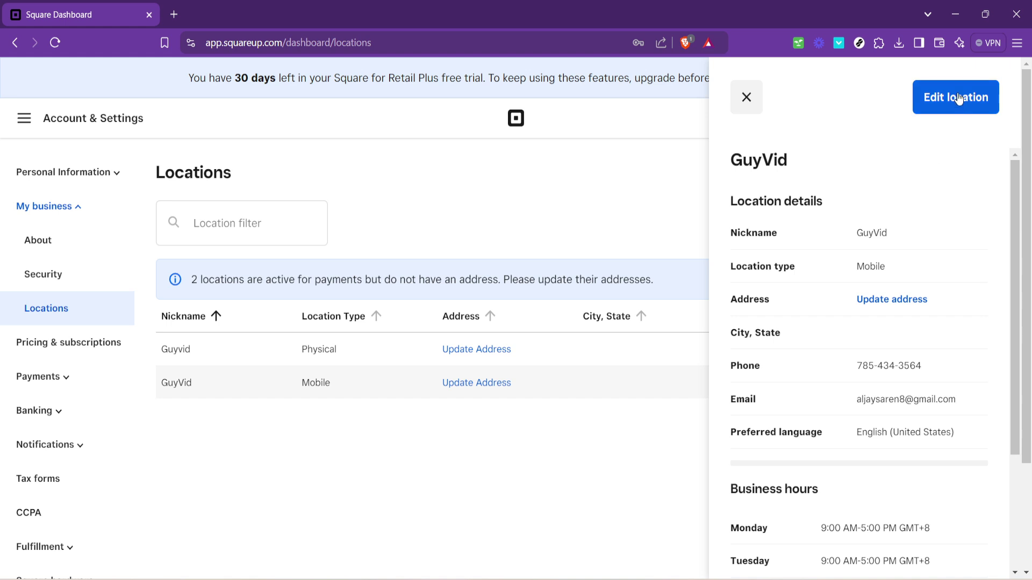
{"action": "scroll", "coordinate": [873, 467], "scroll_direction": "down", "scroll_amount": 3}
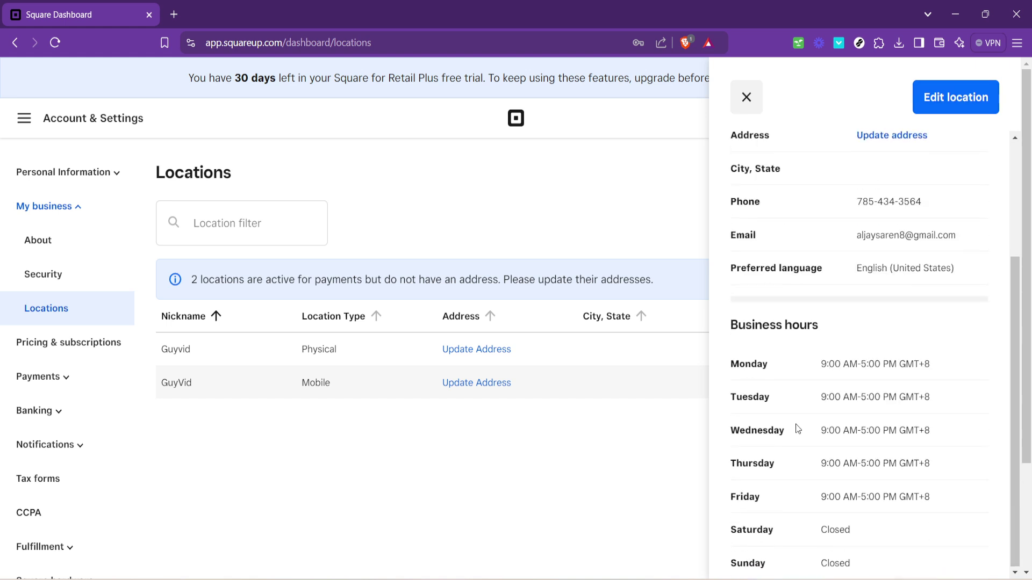
{"action": "scroll", "coordinate": [797, 488], "scroll_direction": "down", "scroll_amount": 3}
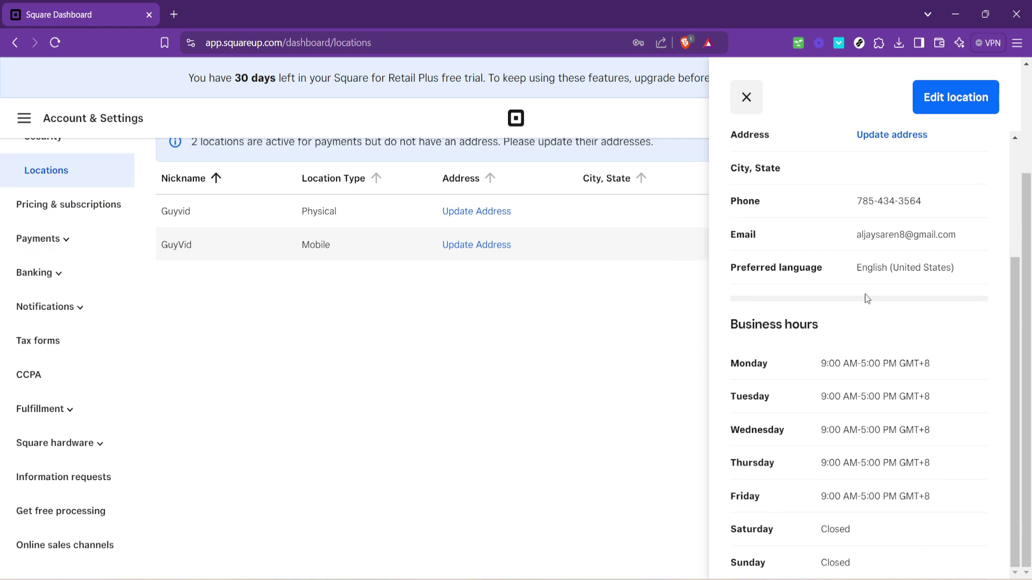
{"action": "left_click", "coordinate": [957, 100]}
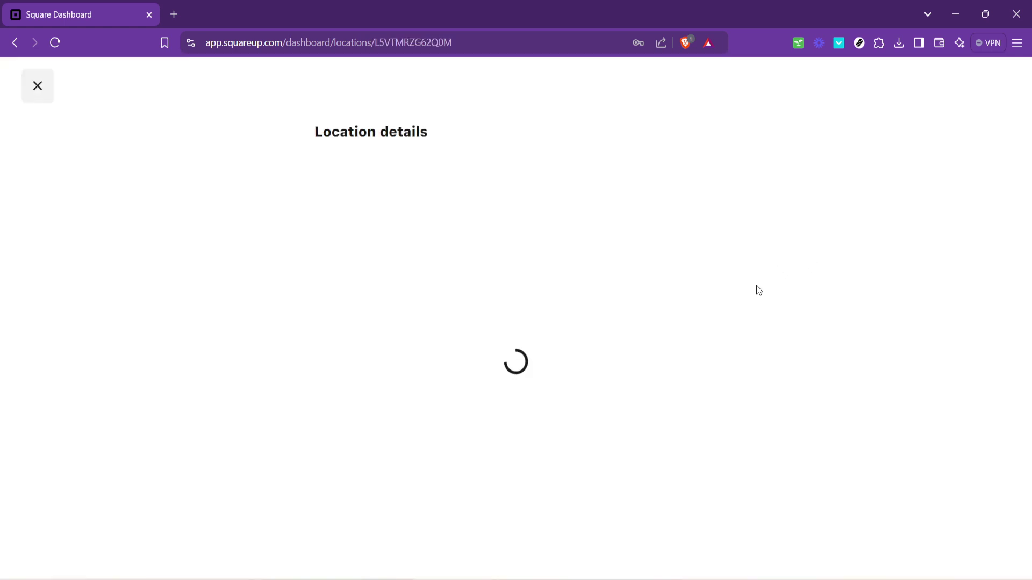
{"action": "scroll", "coordinate": [801, 301], "scroll_direction": "down", "scroll_amount": 10}
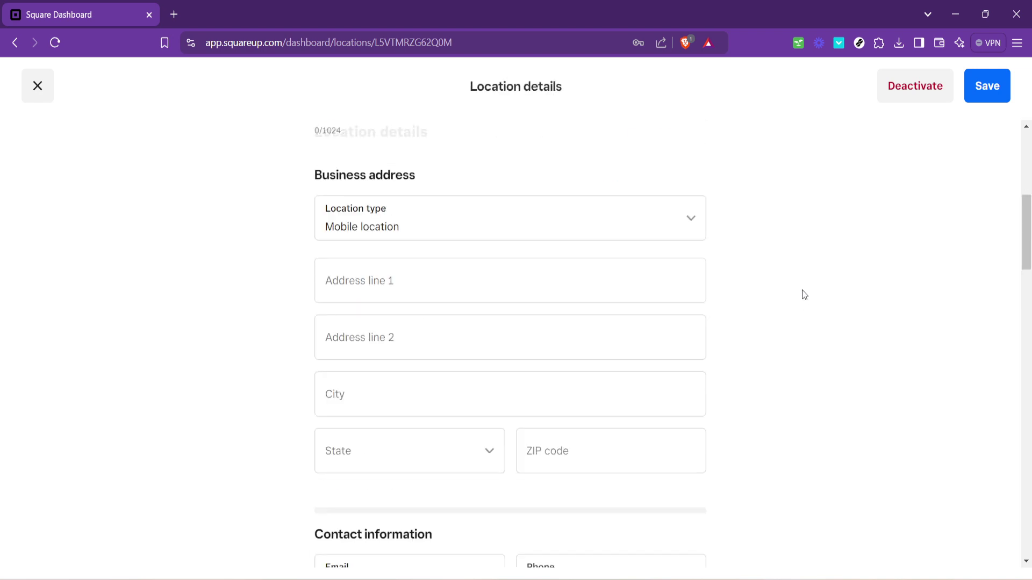
{"action": "scroll", "coordinate": [800, 288], "scroll_direction": "down", "scroll_amount": 12}
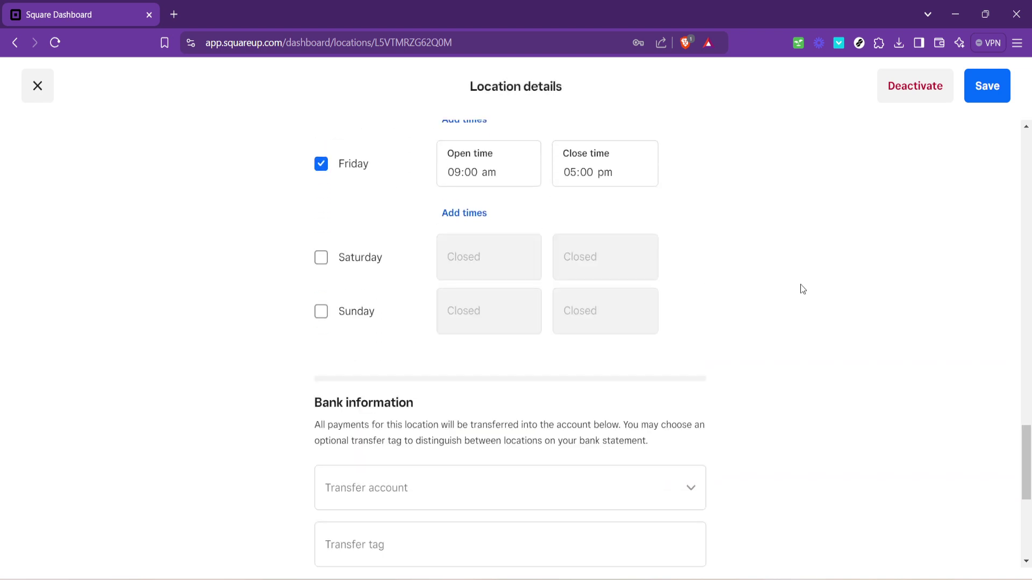
{"action": "scroll", "coordinate": [790, 287], "scroll_direction": "up", "scroll_amount": 4}
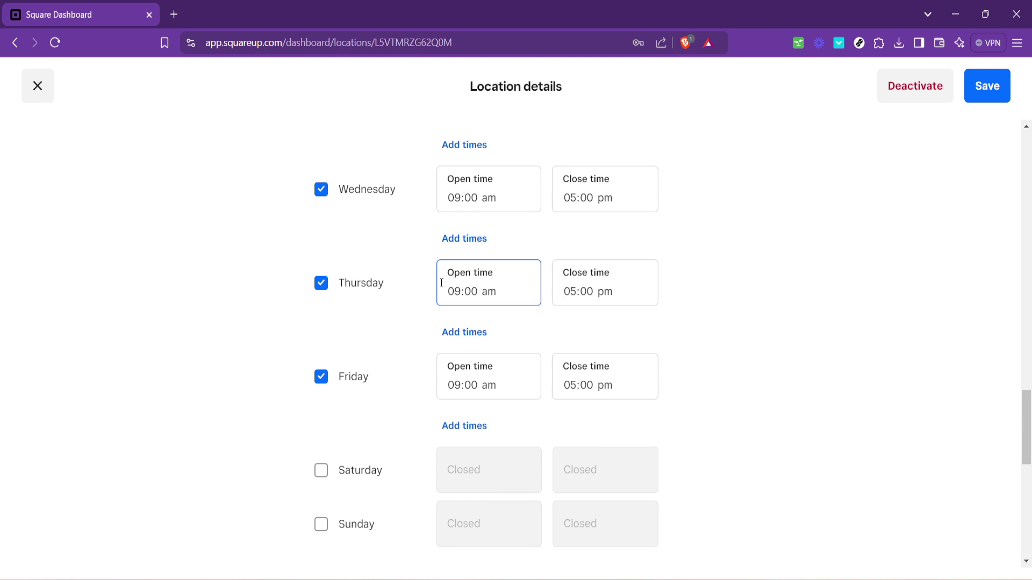
{"action": "scroll", "coordinate": [500, 295], "scroll_direction": "up", "scroll_amount": 3}
{"action": "scroll", "coordinate": [468, 307], "scroll_direction": "up", "scroll_amount": 4}
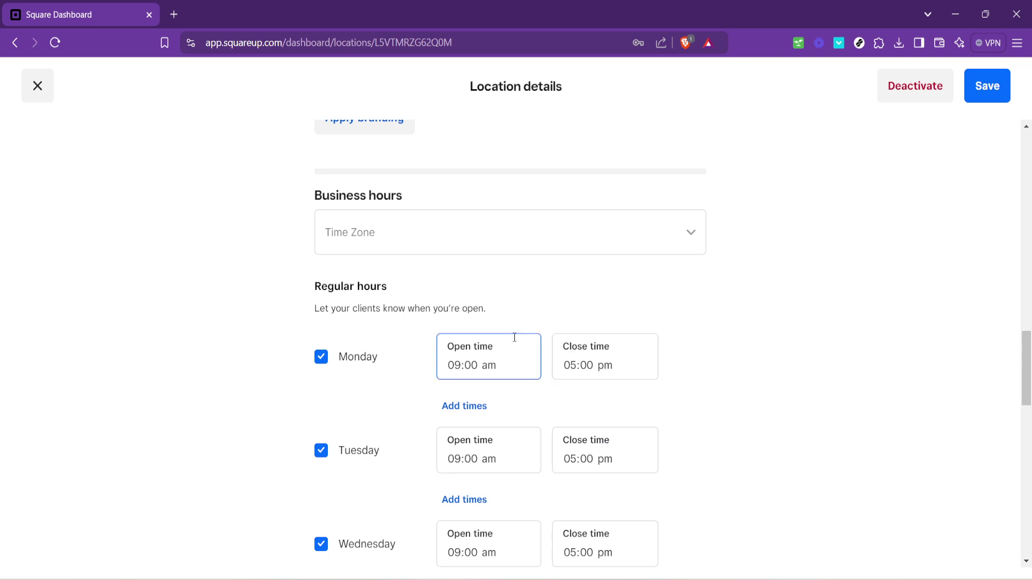
{"action": "scroll", "coordinate": [506, 346], "scroll_direction": "down", "scroll_amount": 1}
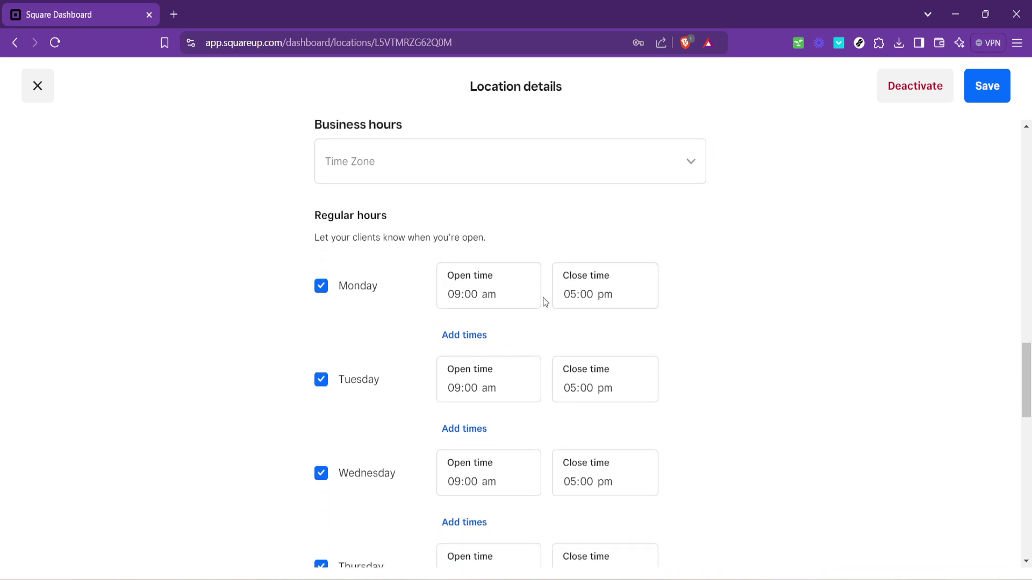
Step: Uncheck Monday and Tuesday, and change Wednesday's hours to 08:00 am–04:00 pm
{"action": "left_click", "coordinate": [339, 288]}
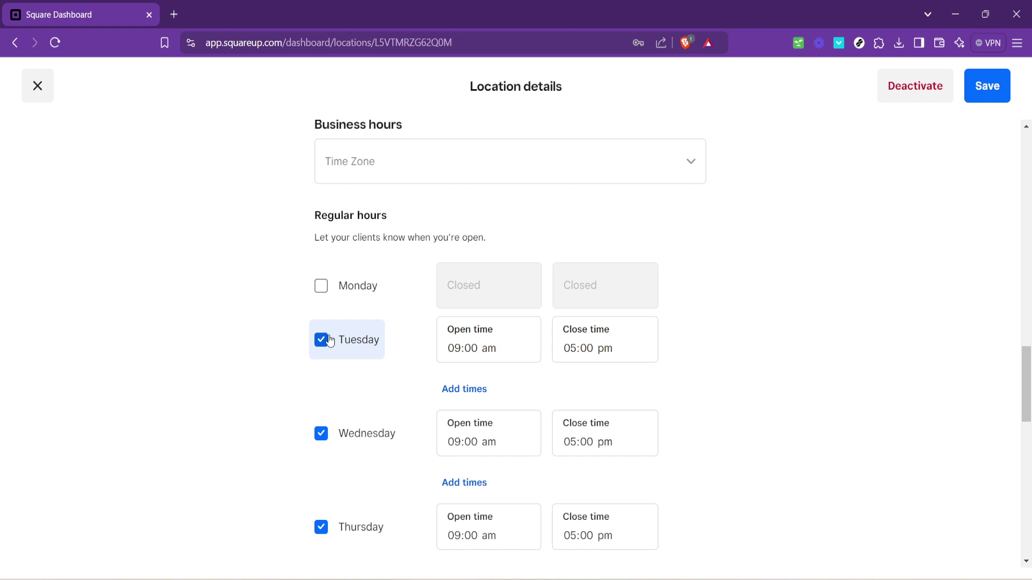
{"action": "left_click", "coordinate": [329, 340]}
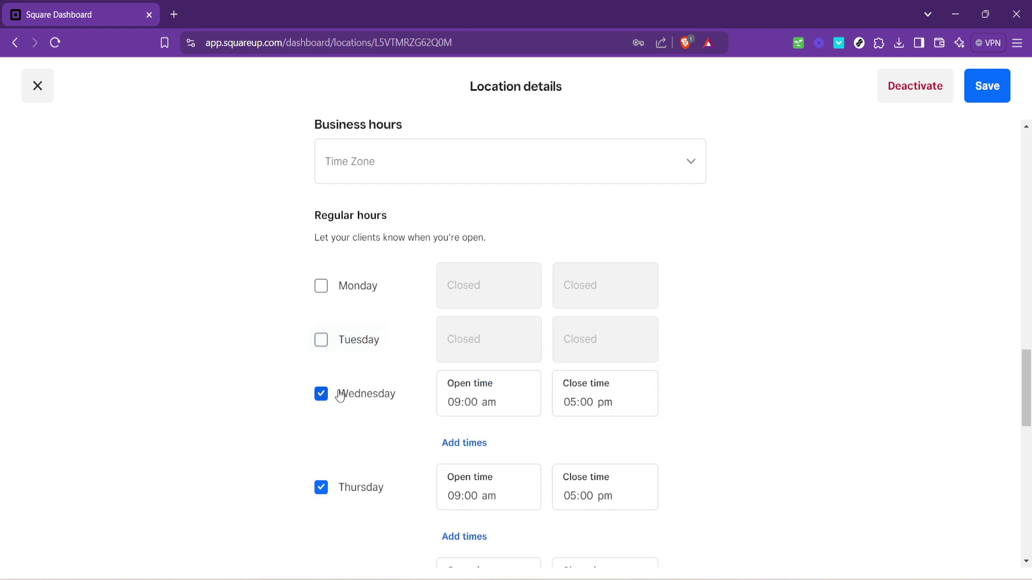
{"action": "left_click", "coordinate": [477, 412]}
{"action": "left_click", "coordinate": [491, 403]}
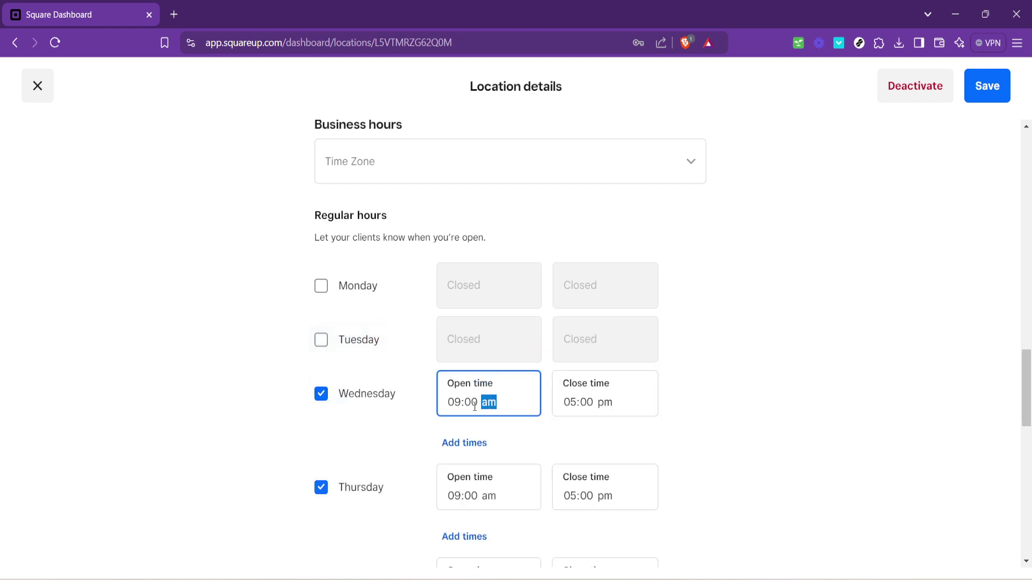
{"action": "left_click", "coordinate": [470, 404]}
{"action": "left_click", "coordinate": [460, 404]}
{"action": "type", "text": "8"}
{"action": "left_click", "coordinate": [573, 401]}
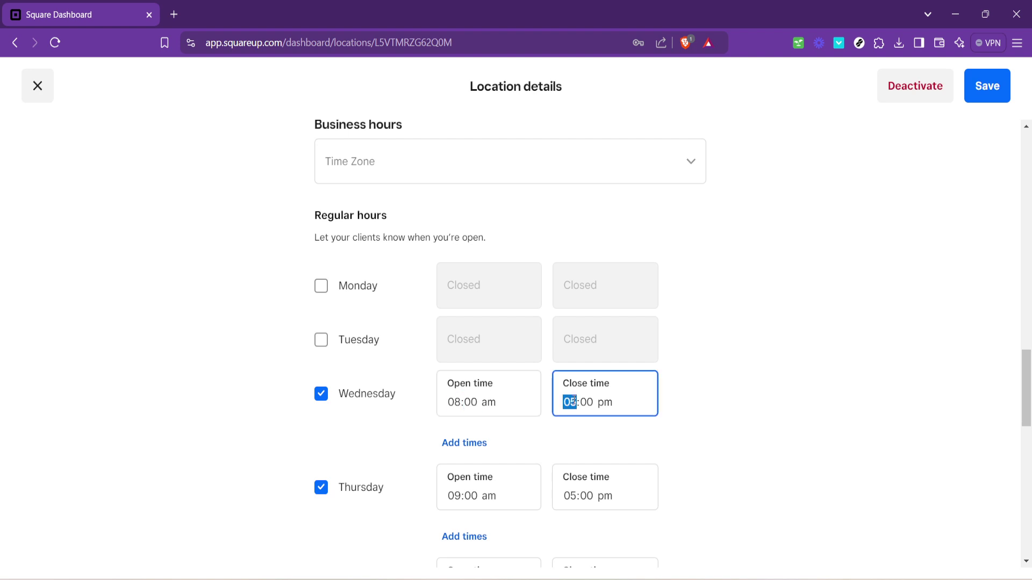
{"action": "type", "text": "4"}
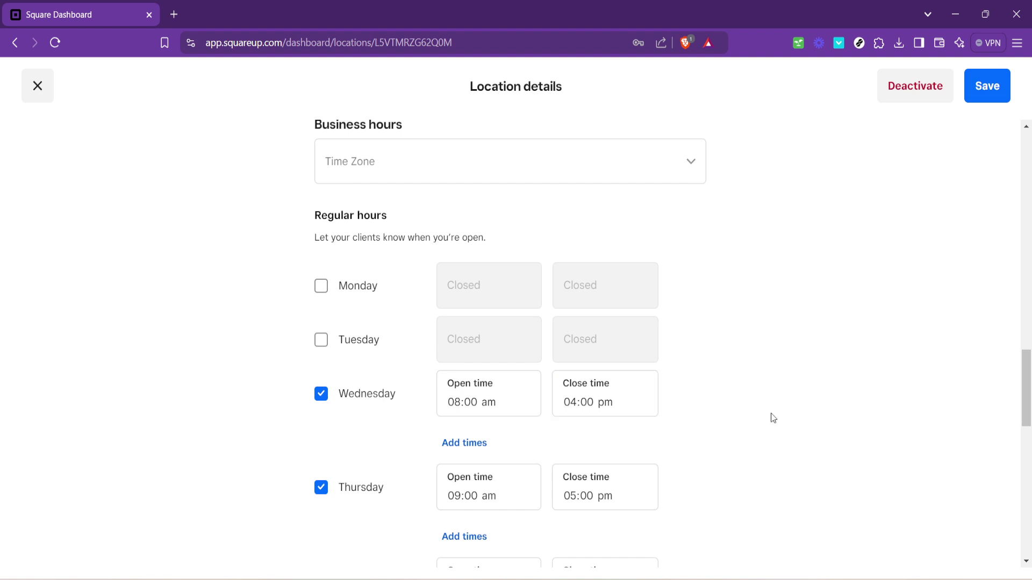
{"action": "left_click", "coordinate": [500, 396]}
{"action": "left_click", "coordinate": [819, 353]}
Step: Save the Mobile location's edited business hours
{"action": "left_click", "coordinate": [988, 92]}
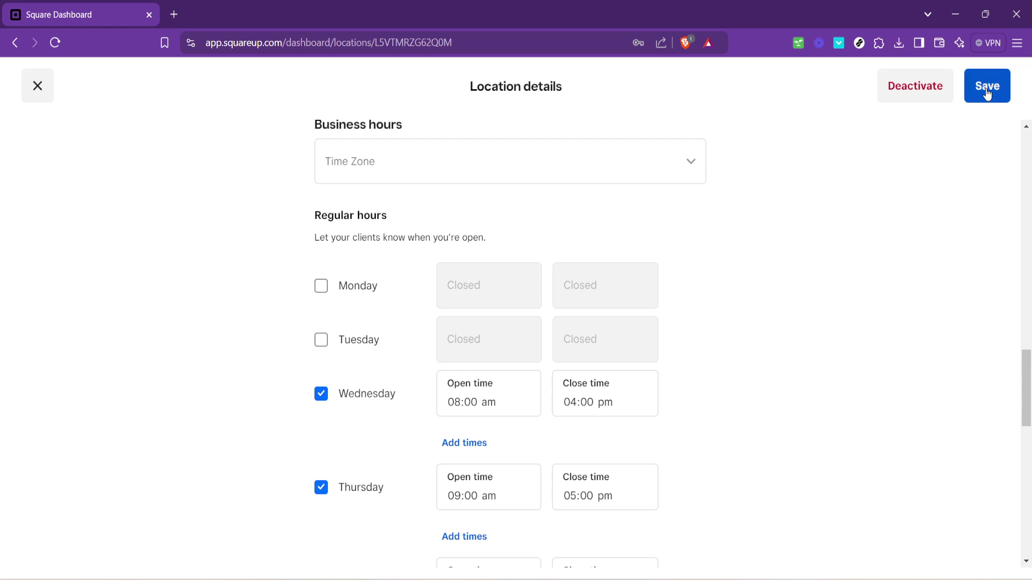